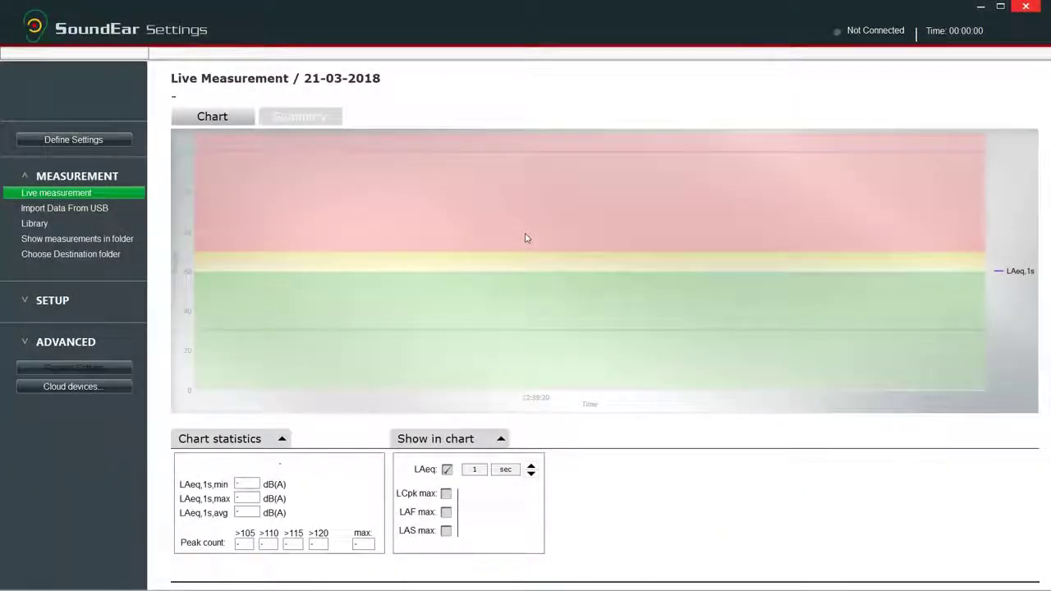
- Go to the Cloud configuration page under Setup and start editing the Site ID field
{"action": "left_click", "coordinate": [63, 300]}
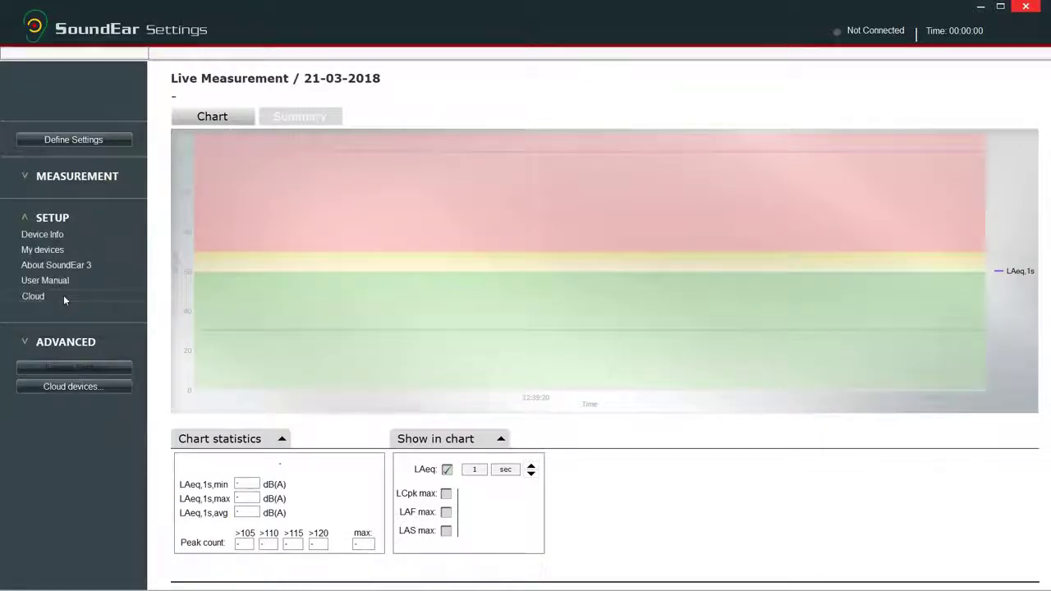
{"action": "left_click", "coordinate": [64, 299]}
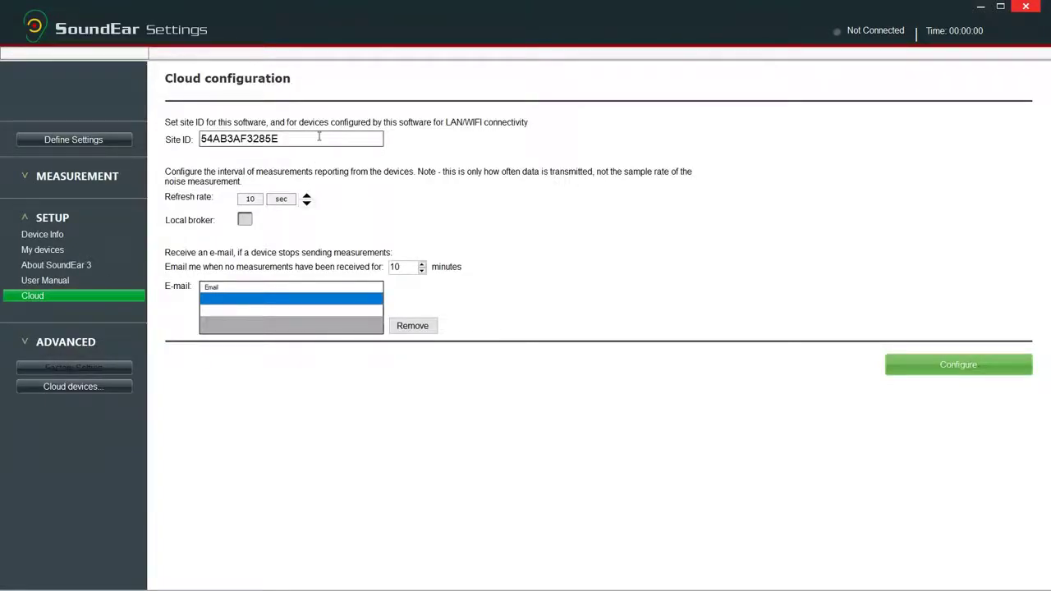
{"action": "left_click", "coordinate": [318, 137]}
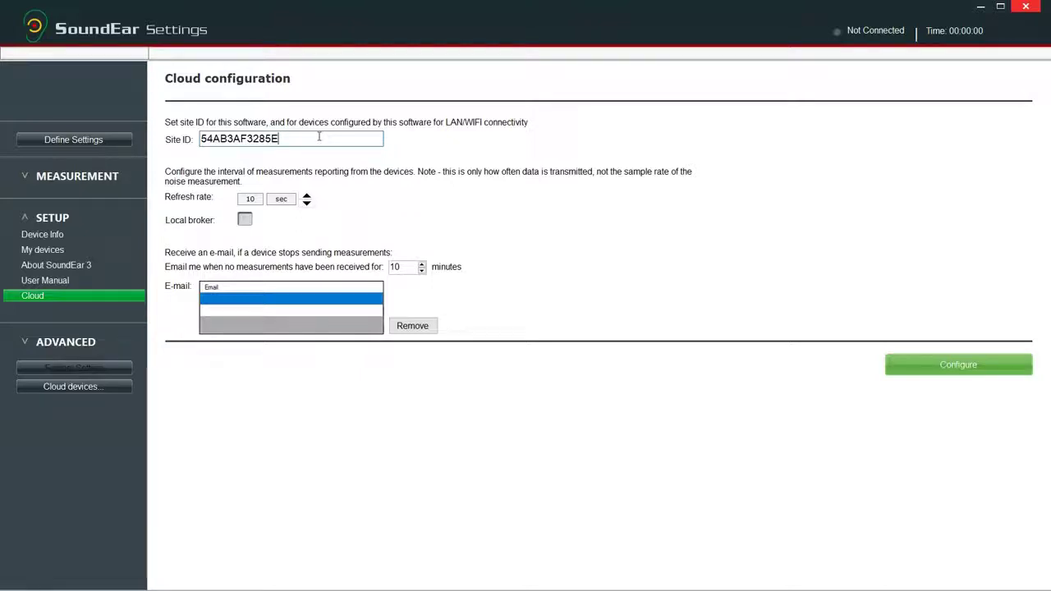
- Set the Site ID to SoundEar and the refresh rate to 5 sec, and enable the local broker
{"action": "key", "text": "BackSpace"}
{"action": "key", "text": "BackSpace"}
{"action": "key", "text": "BackSpace"}
{"action": "key", "text": "BackSpace"}
{"action": "key", "text": "BackSpace"}
{"action": "key", "text": "BackSpace"}
{"action": "key", "text": "BackSpace"}
{"action": "key", "text": "BackSpace"}
{"action": "key", "text": "BackSpace"}
{"action": "key", "text": "BackSpace"}
{"action": "key", "text": "BackSpace"}
{"action": "key", "text": "BackSpace"}
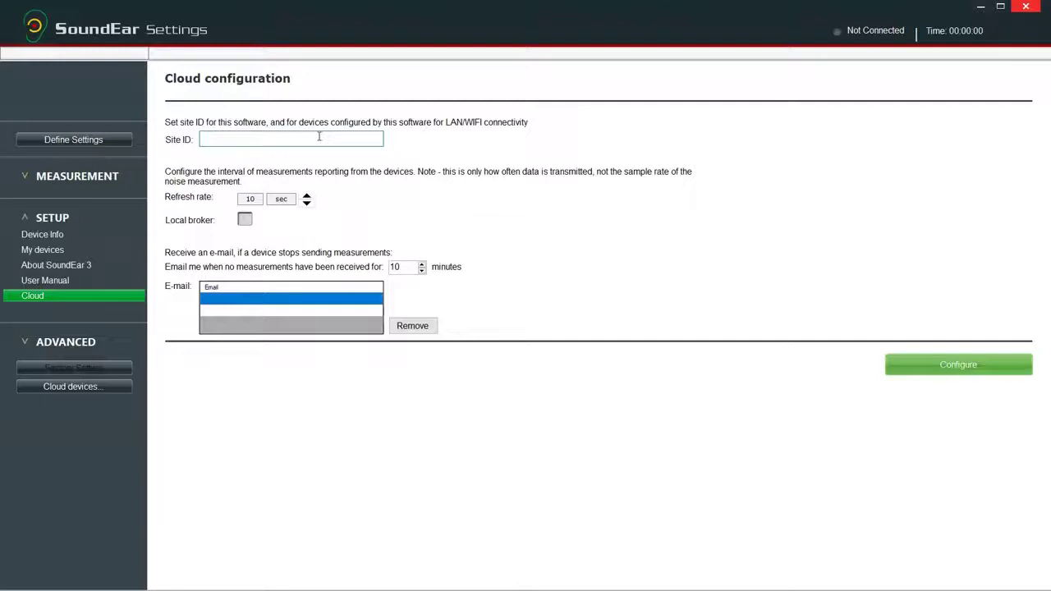
{"action": "type", "text": "SoundEar"}
{"action": "left_click", "coordinate": [310, 206]}
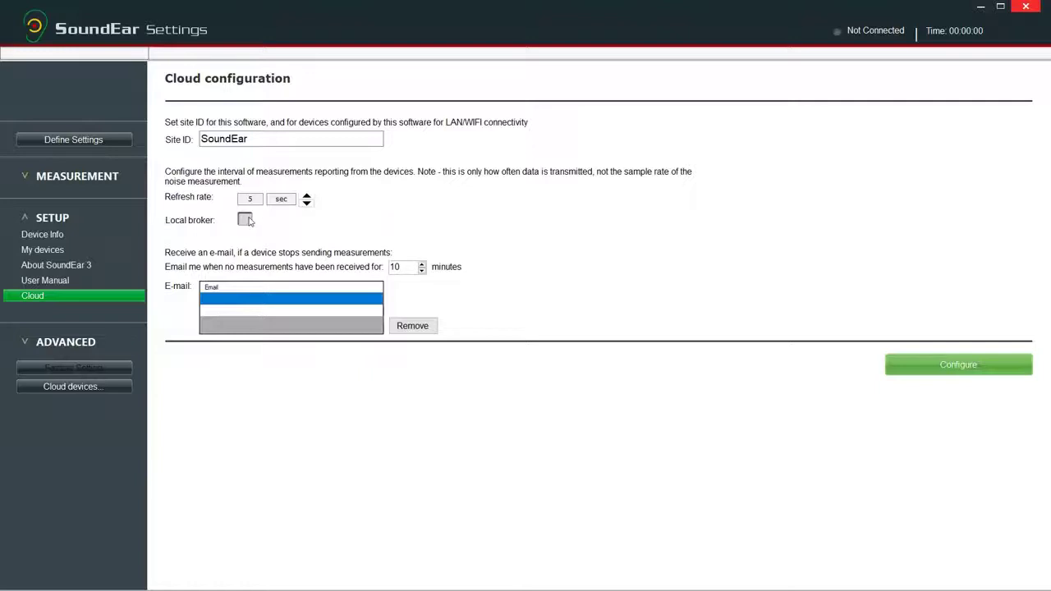
{"action": "left_click", "coordinate": [247, 220]}
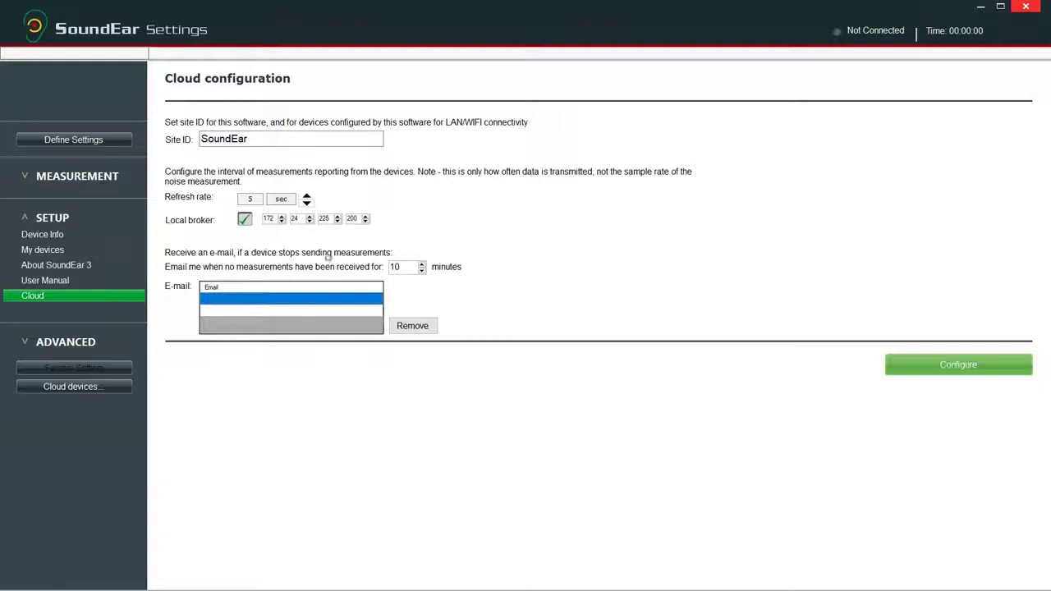
- Add an alert e-mail address and save the cloud configuration
{"action": "left_click", "coordinate": [261, 299]}
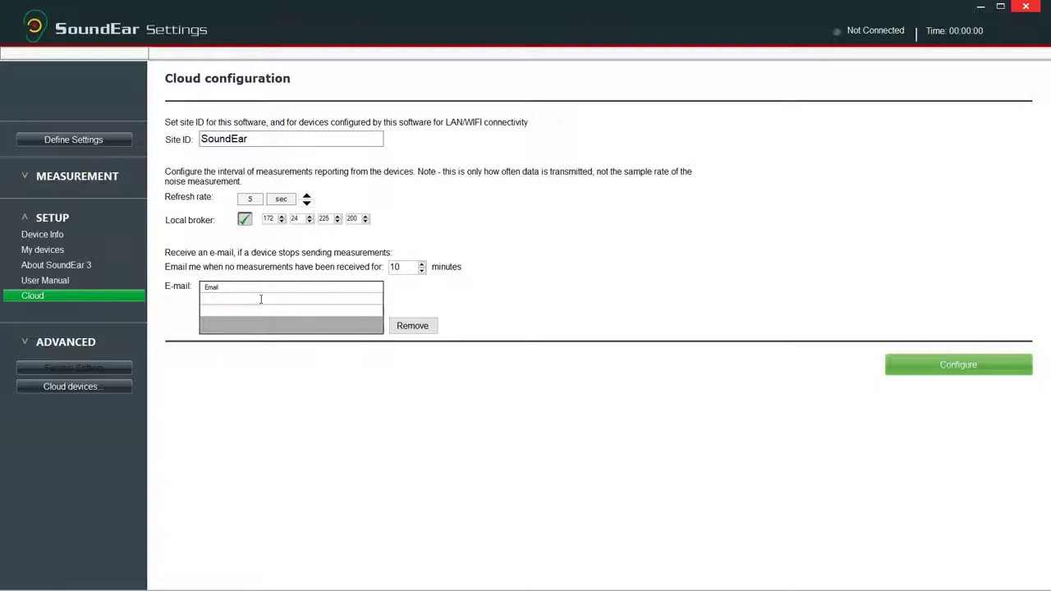
{"action": "left_click", "coordinate": [944, 378]}
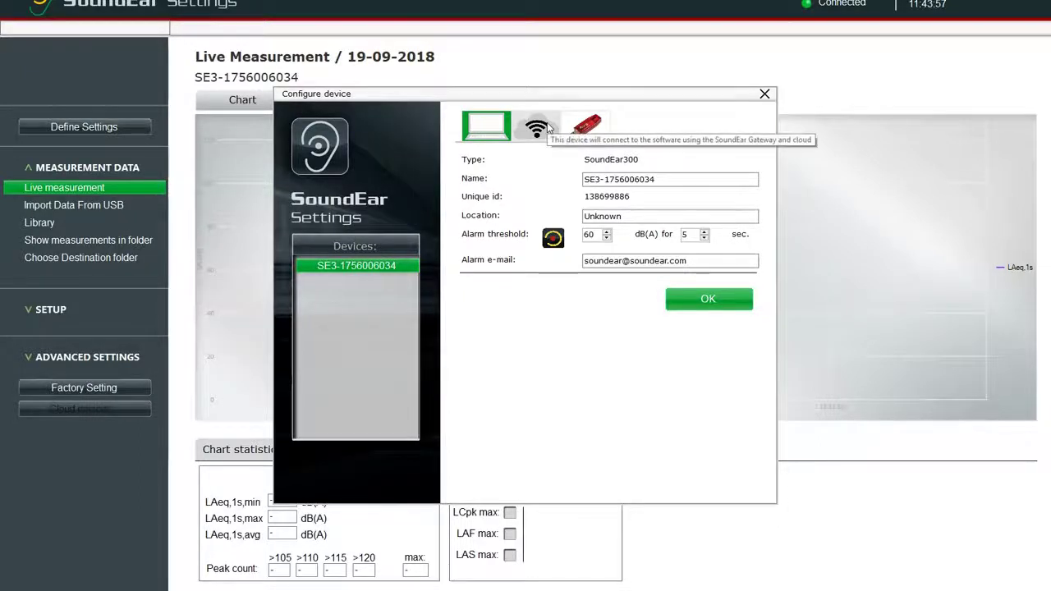
- On the Wi-Fi tab, name the device 'SE3 - test' with location 'Office', keeping the alarm threshold at 60
{"action": "left_click", "coordinate": [548, 129]}
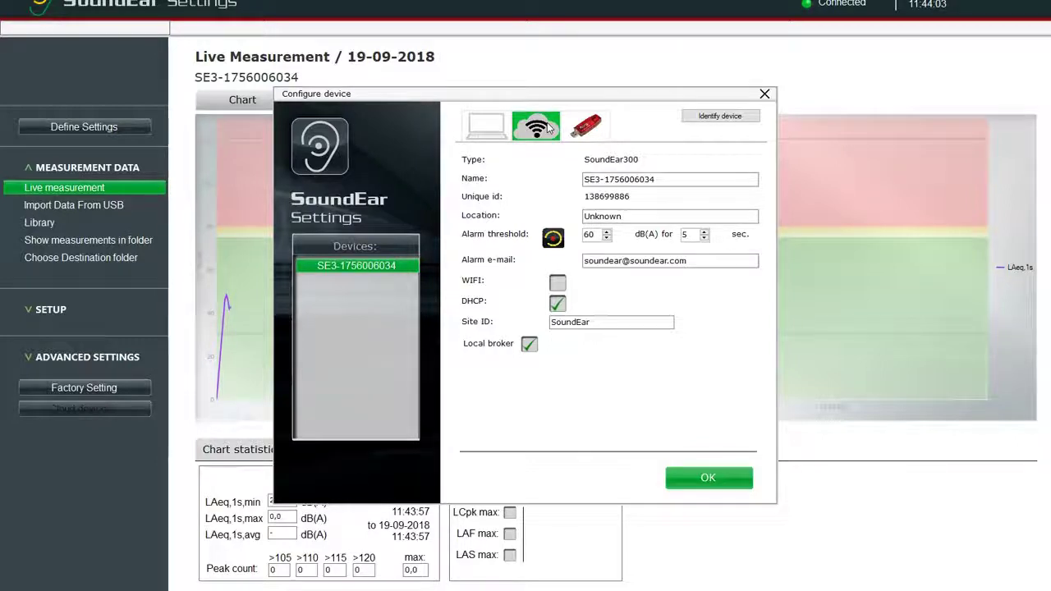
{"action": "double_click", "coordinate": [669, 179]}
{"action": "key", "text": "ctrl+a"}
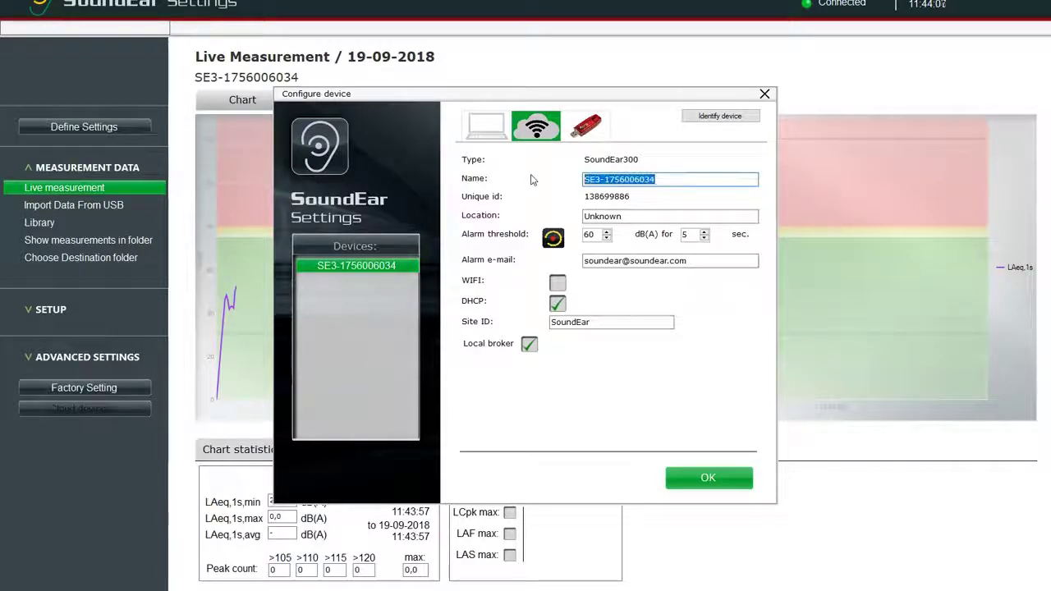
{"action": "type", "text": "SE3 - test"}
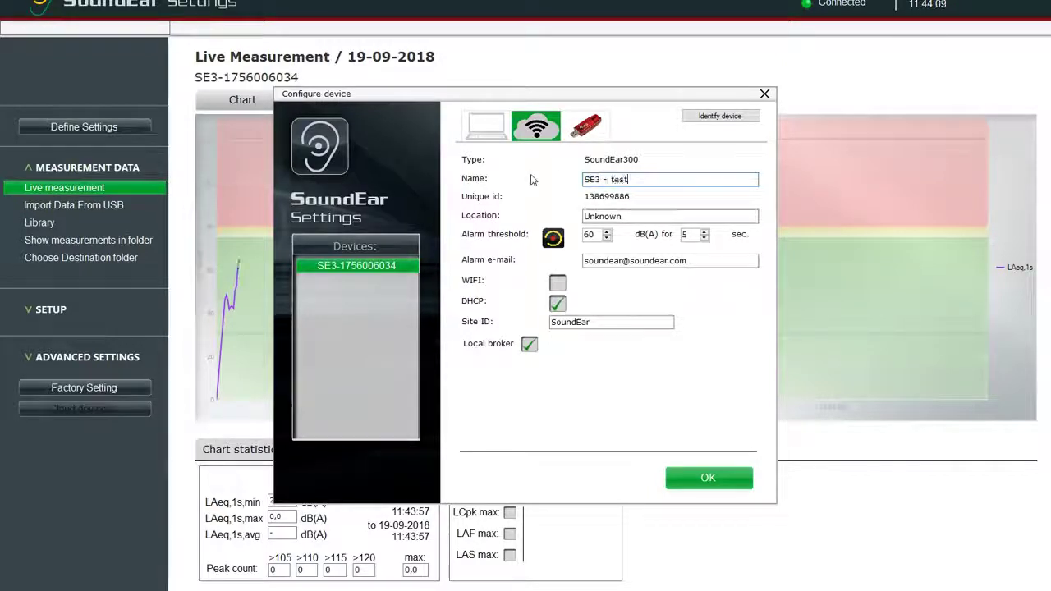
{"action": "key", "text": "Tab"}
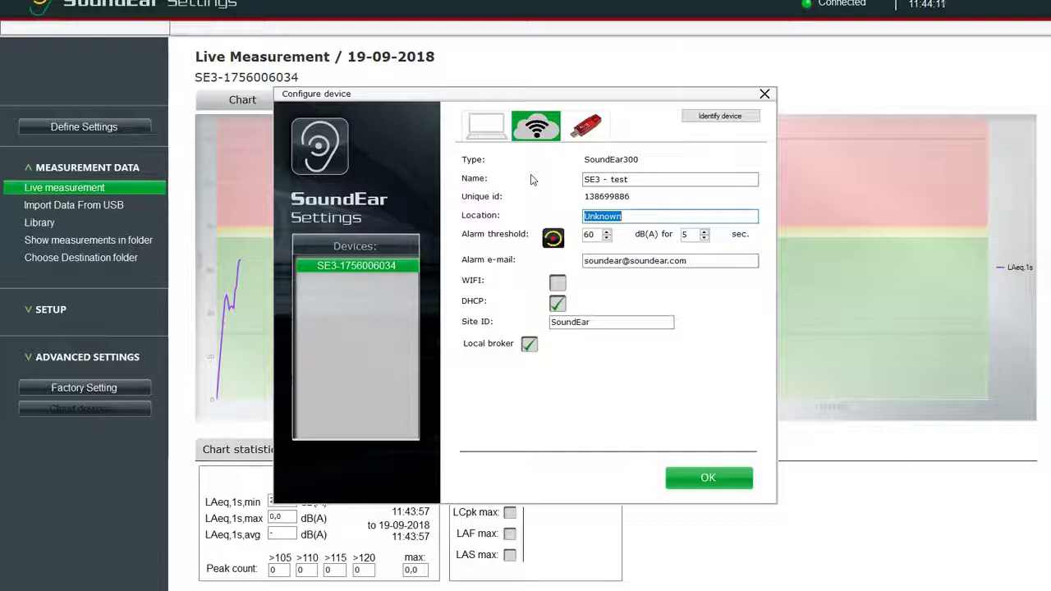
{"action": "type", "text": "Office"}
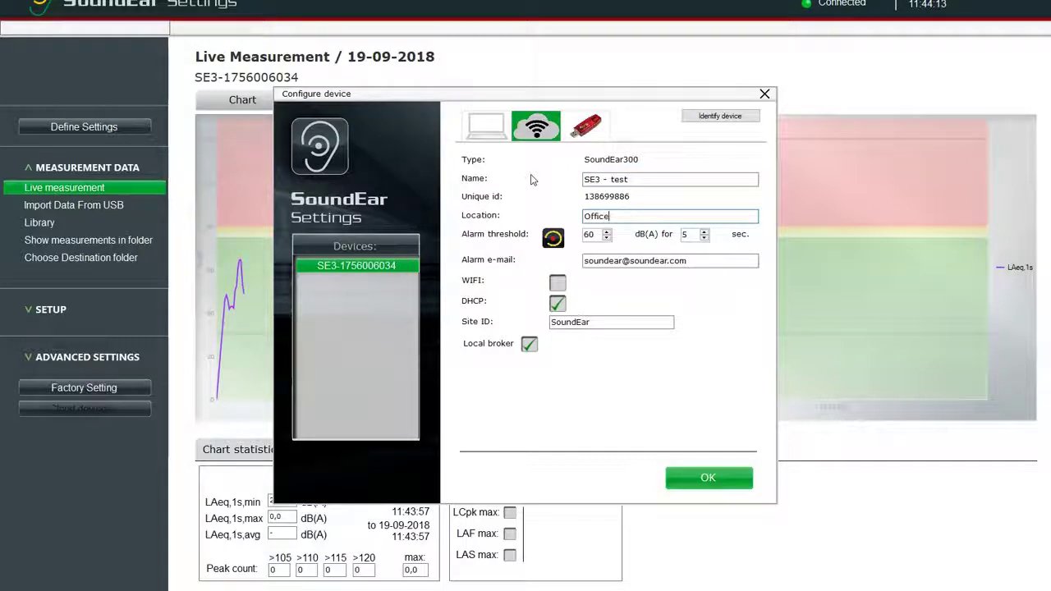
{"action": "double_click", "coordinate": [599, 234]}
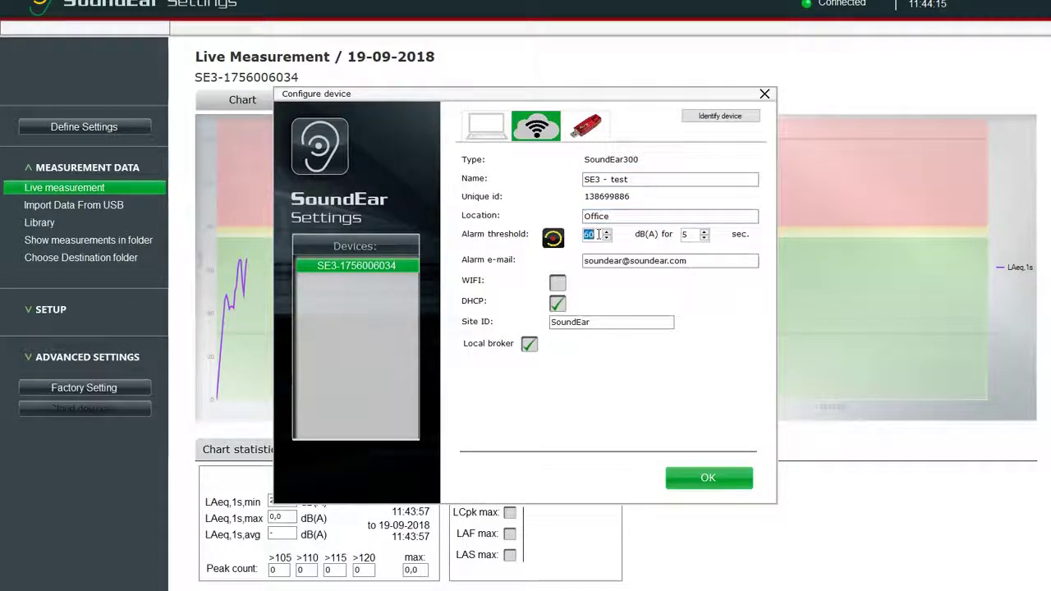
{"action": "left_click", "coordinate": [597, 235]}
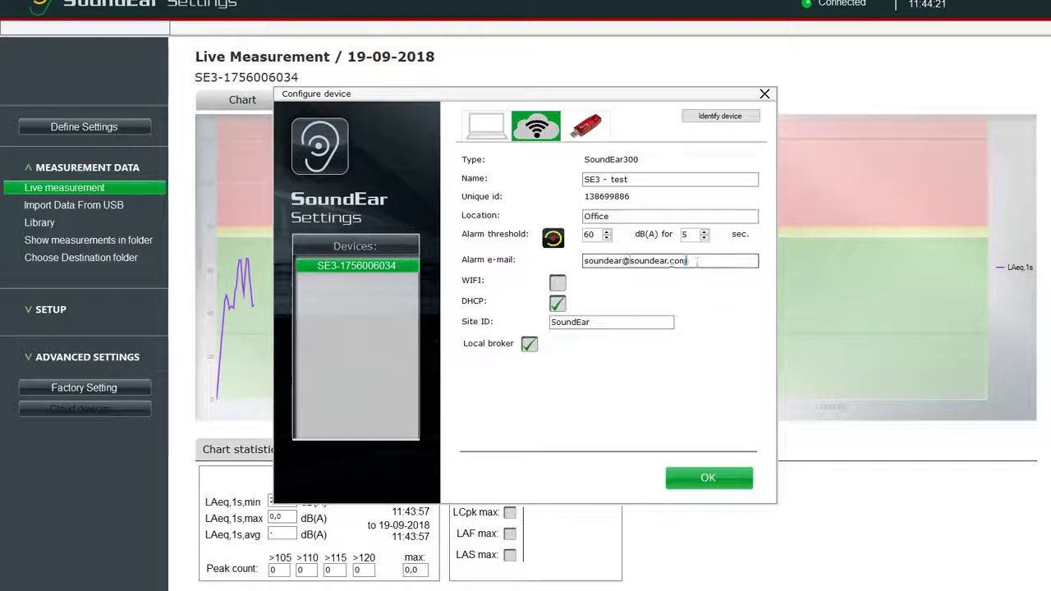
- Leave the alarm e-mail unchanged and keep the device's WiFi switched off, with DHCP enabled
{"action": "left_click_drag", "start_coordinate": [688, 260], "coordinate": [561, 260]}
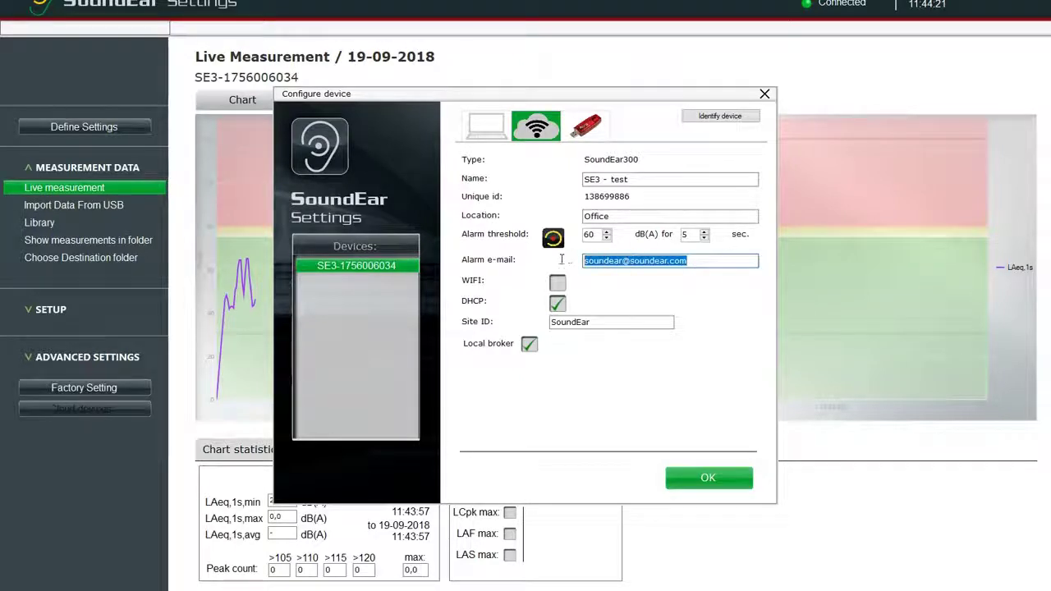
{"action": "left_click", "coordinate": [713, 300]}
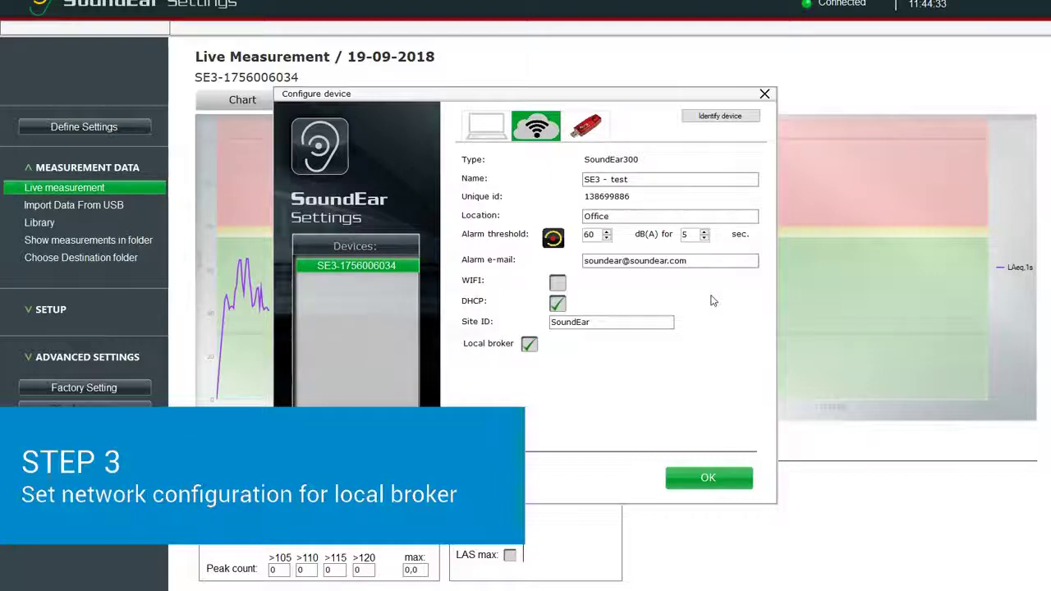
{"action": "left_click", "coordinate": [557, 284]}
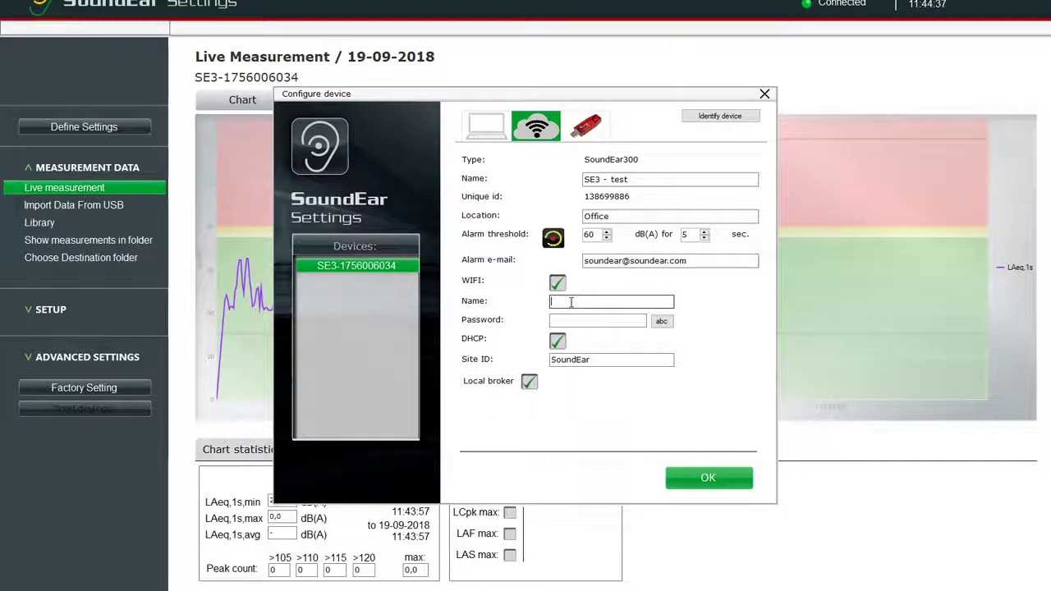
{"action": "left_click", "coordinate": [570, 302]}
{"action": "type", "text": "SoundEar"}
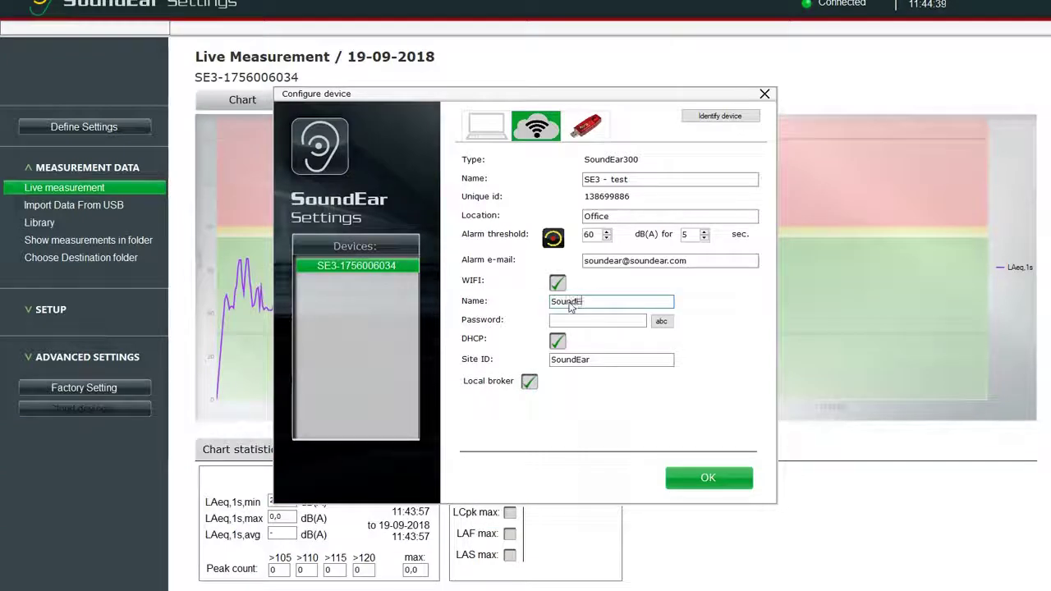
{"action": "key", "text": "BackSpace"}
{"action": "key", "text": "BackSpace"}
{"action": "key", "text": "BackSpace"}
{"action": "key", "text": "BackSpace"}
{"action": "key", "text": "BackSpace"}
{"action": "key", "text": "BackSpace"}
{"action": "key", "text": "BackSpace"}
{"action": "key", "text": "BackSpace"}
{"action": "left_click", "coordinate": [556, 285]}
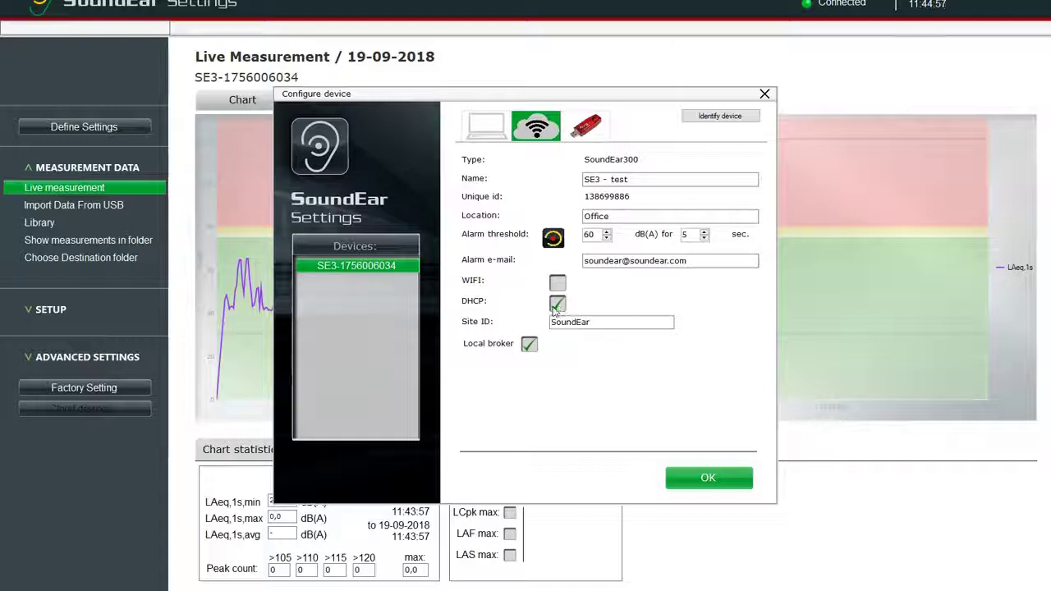
- Keep DHCP on, confirm Site ID SoundEar, and re-enable the local broker at 172.24.225.200
{"action": "left_click", "coordinate": [556, 305]}
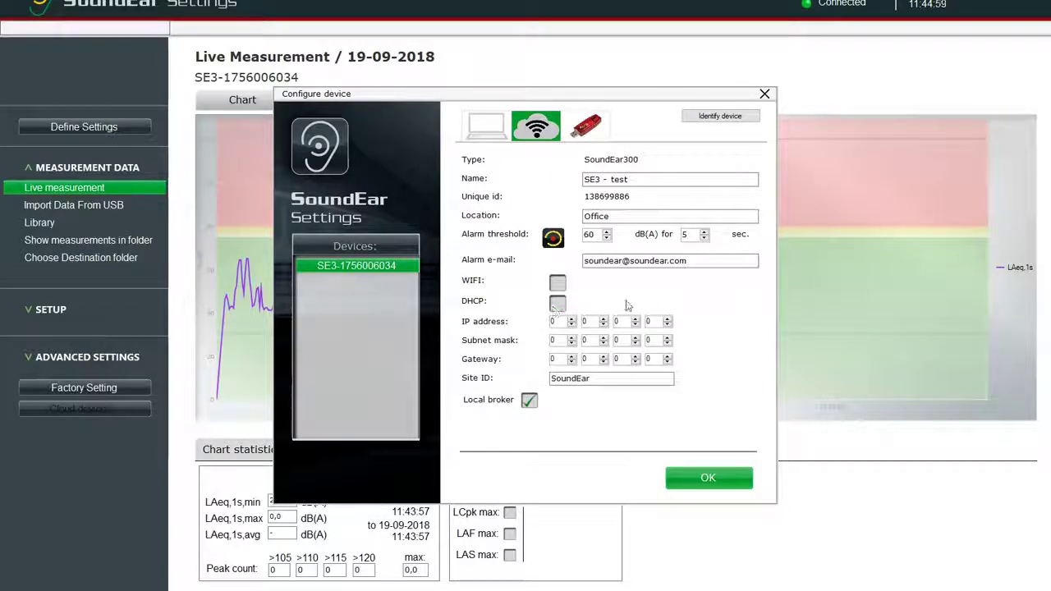
{"action": "left_click", "coordinate": [557, 305]}
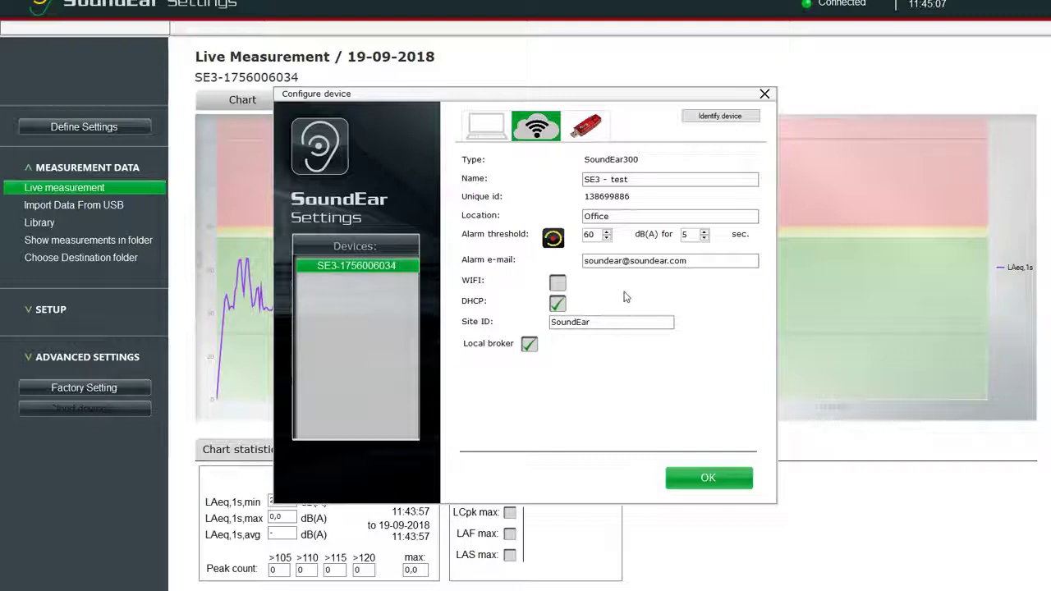
{"action": "left_click", "coordinate": [624, 322]}
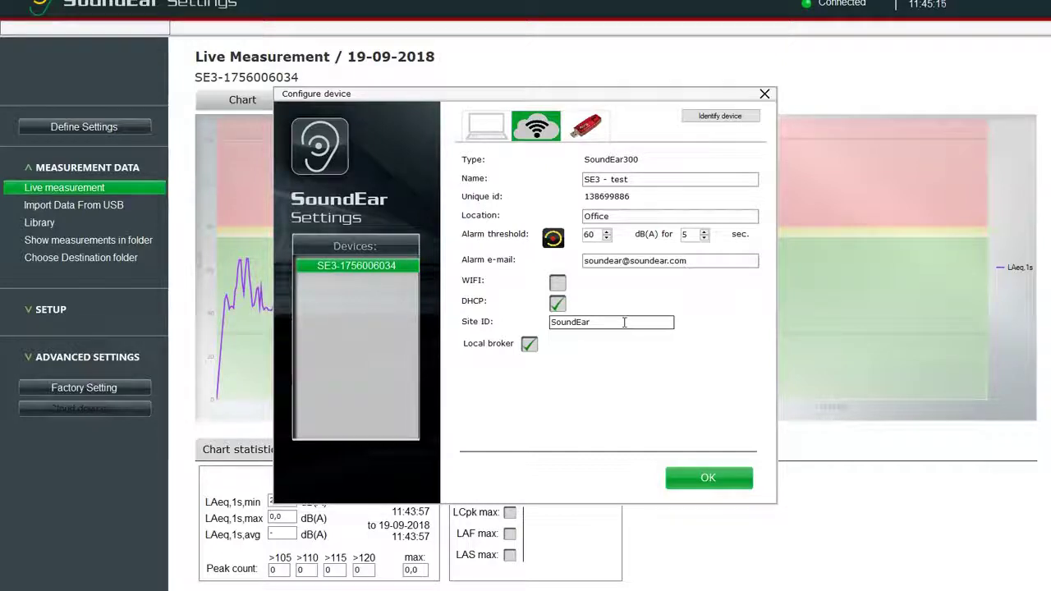
{"action": "double_click", "coordinate": [624, 322]}
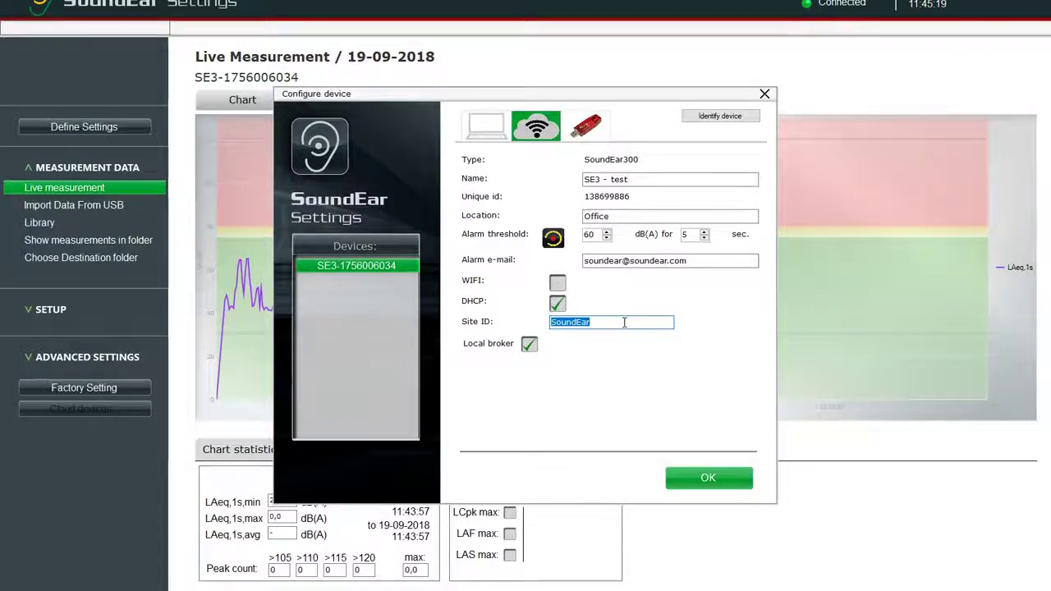
{"action": "left_click", "coordinate": [624, 321]}
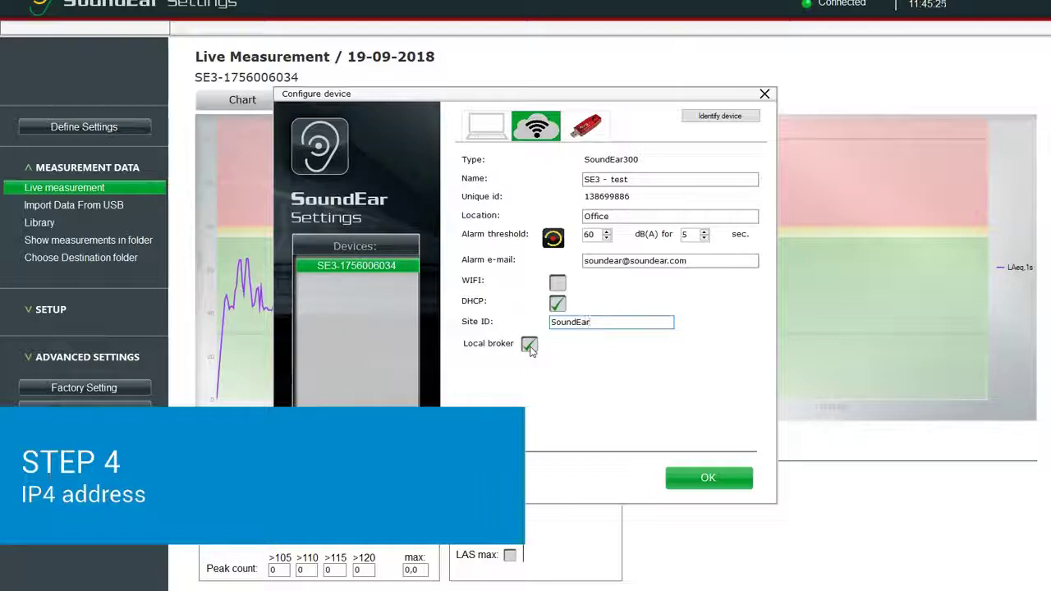
{"action": "left_click", "coordinate": [529, 346]}
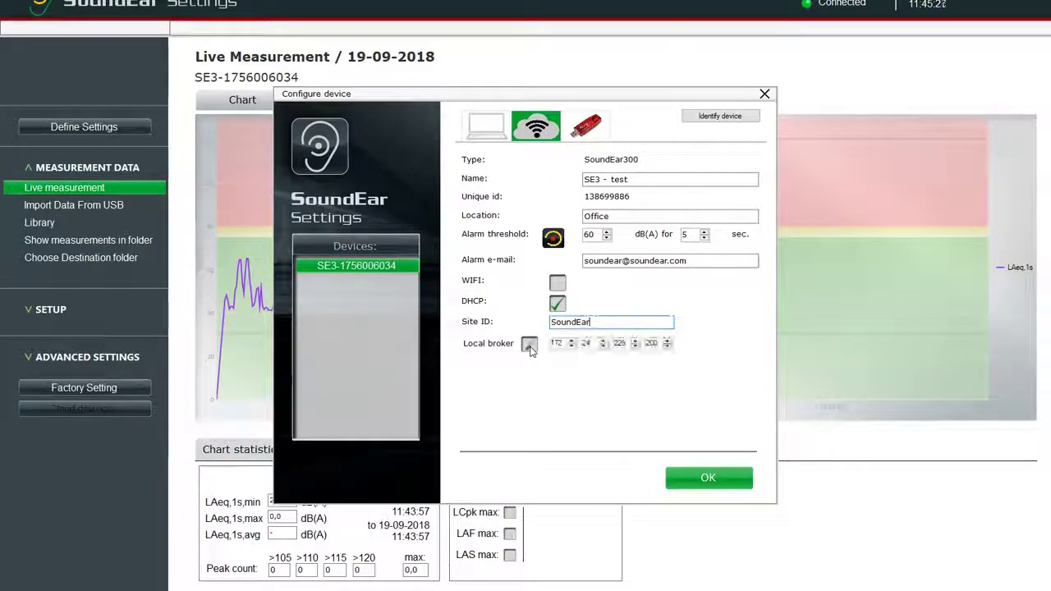
{"action": "left_click", "coordinate": [529, 346]}
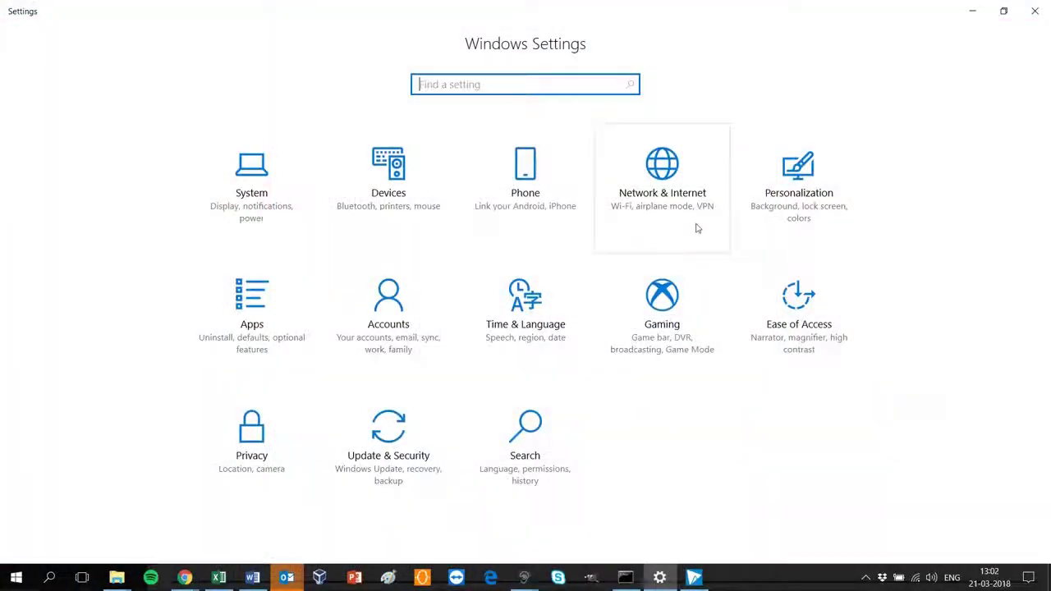
- Find the Wi-Fi adapter's IPv4 address 172.24.225.200 in the Windows network properties
{"action": "left_click", "coordinate": [686, 202]}
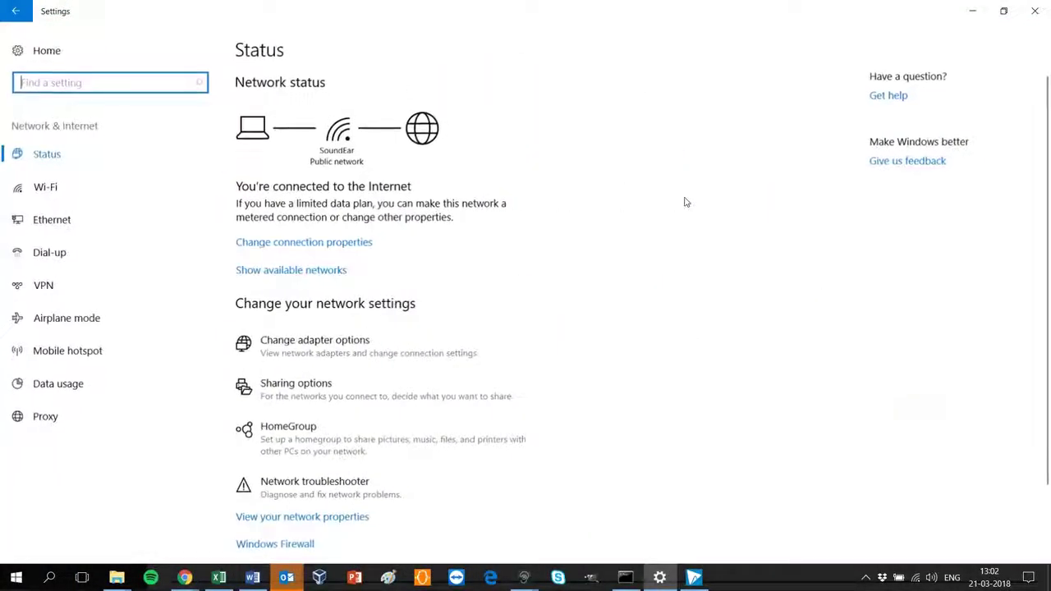
{"action": "left_click", "coordinate": [348, 526]}
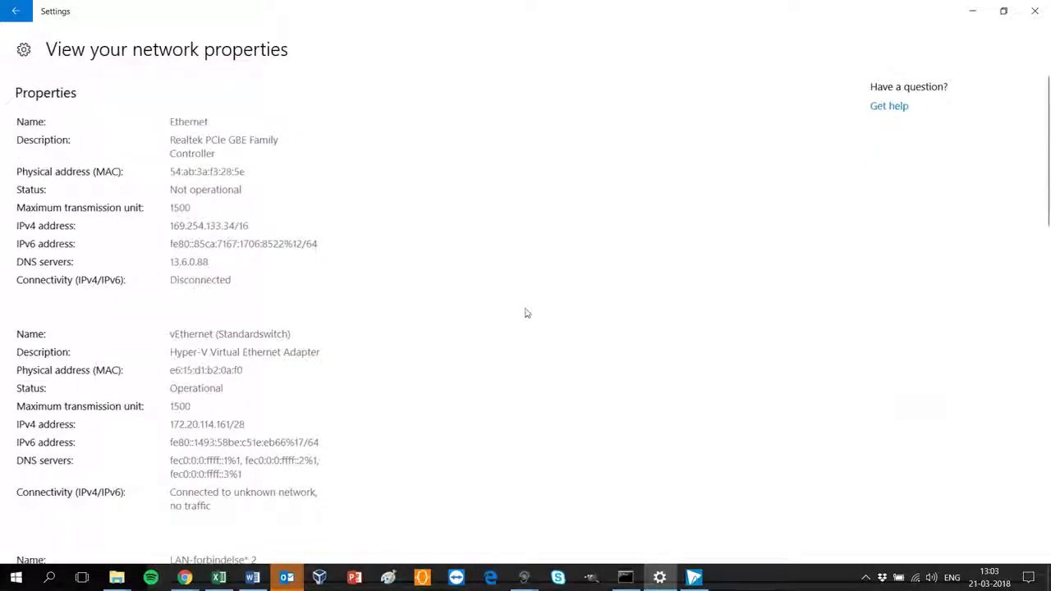
{"action": "scroll", "coordinate": [525, 316], "scroll_direction": "down", "scroll_amount": 3}
{"action": "scroll", "coordinate": [526, 320], "scroll_direction": "down", "scroll_amount": 5}
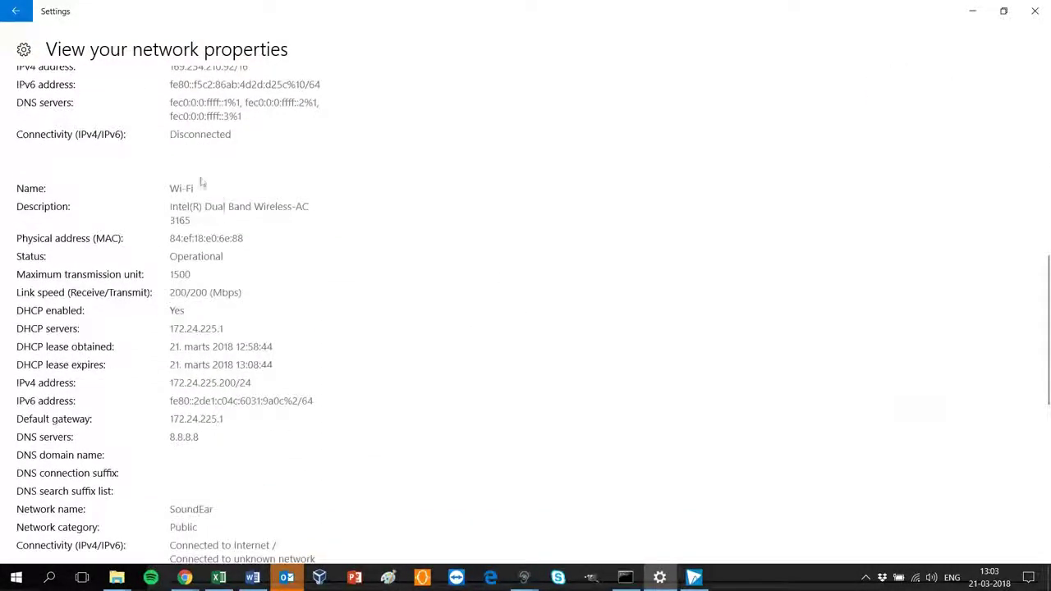
{"action": "scroll", "coordinate": [340, 336], "scroll_direction": "down", "scroll_amount": 3}
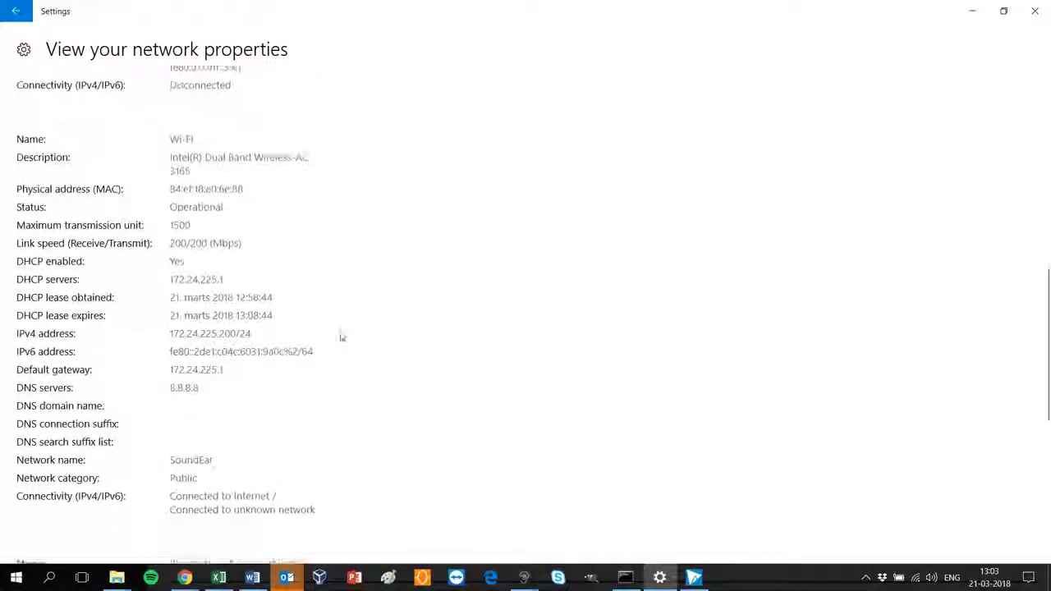
{"action": "left_click", "coordinate": [1005, 12]}
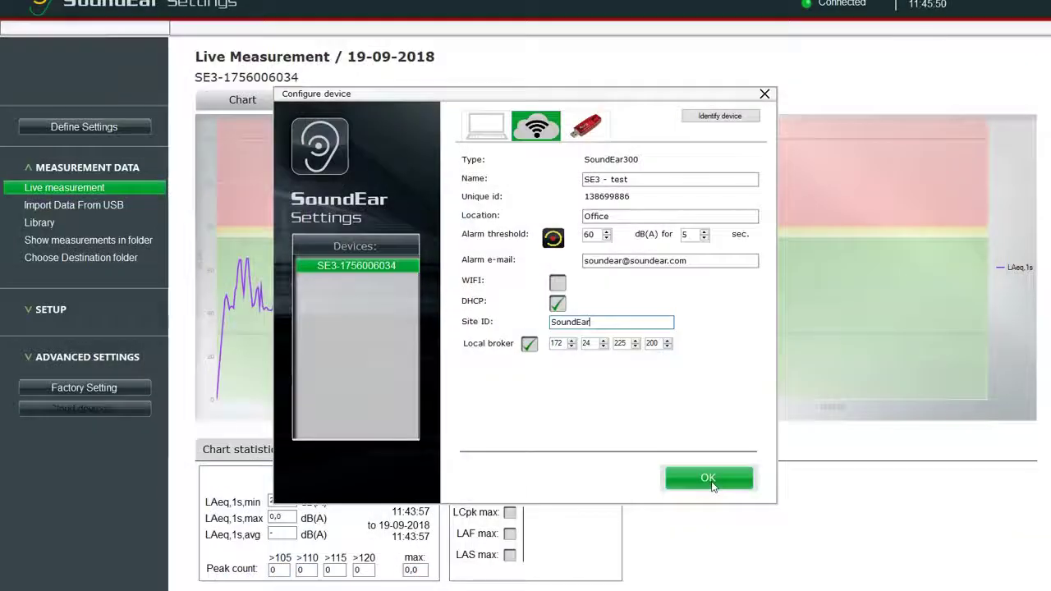
- Confirm the Configure device dialog with OK to write the settings to the device
{"action": "left_click", "coordinate": [711, 483]}
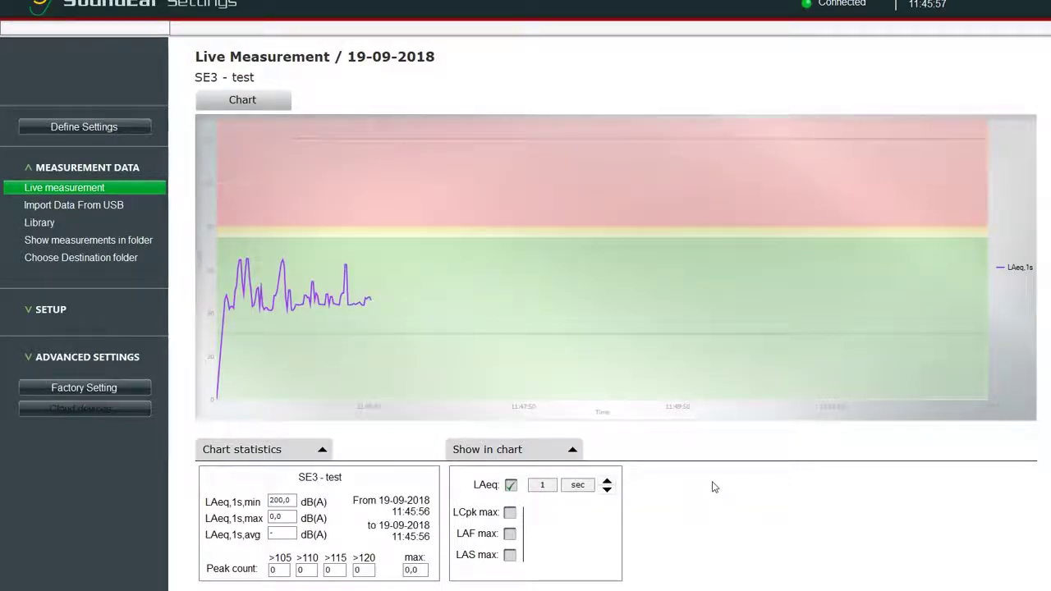
- In Define Settings, raise the red-ear threshold to 84 dB and lower the yellow-ear threshold below 75 dB
{"action": "left_click", "coordinate": [59, 128]}
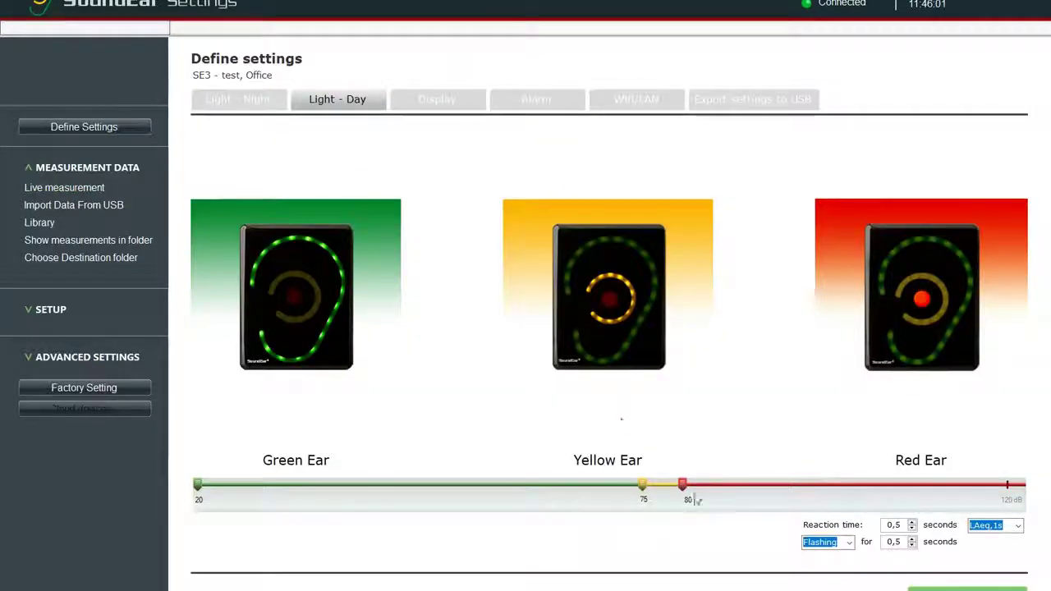
{"action": "left_click_drag", "start_coordinate": [682, 485], "coordinate": [716, 488]}
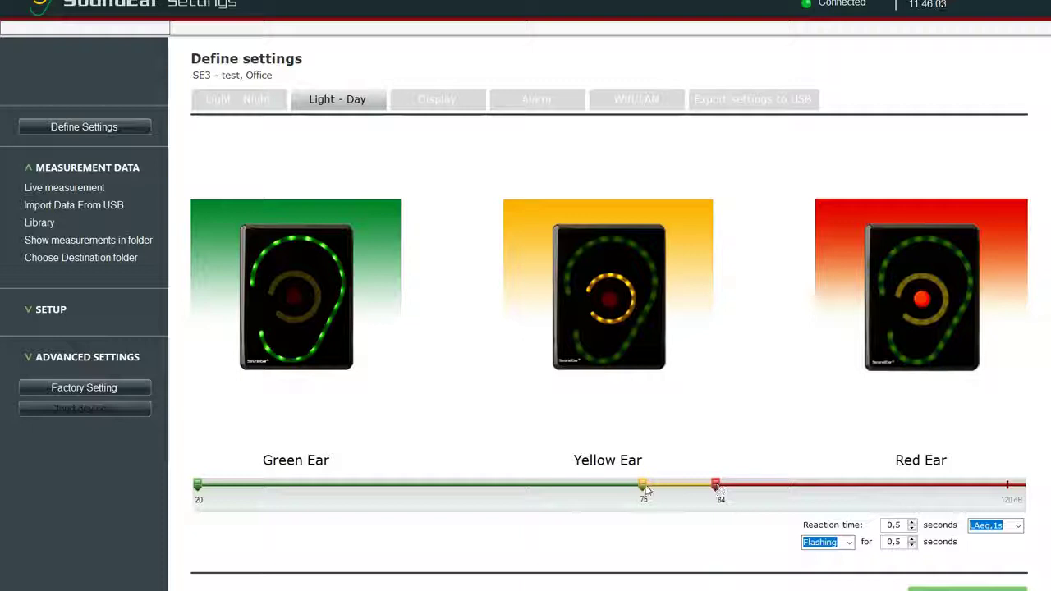
{"action": "left_click_drag", "start_coordinate": [643, 486], "coordinate": [531, 499]}
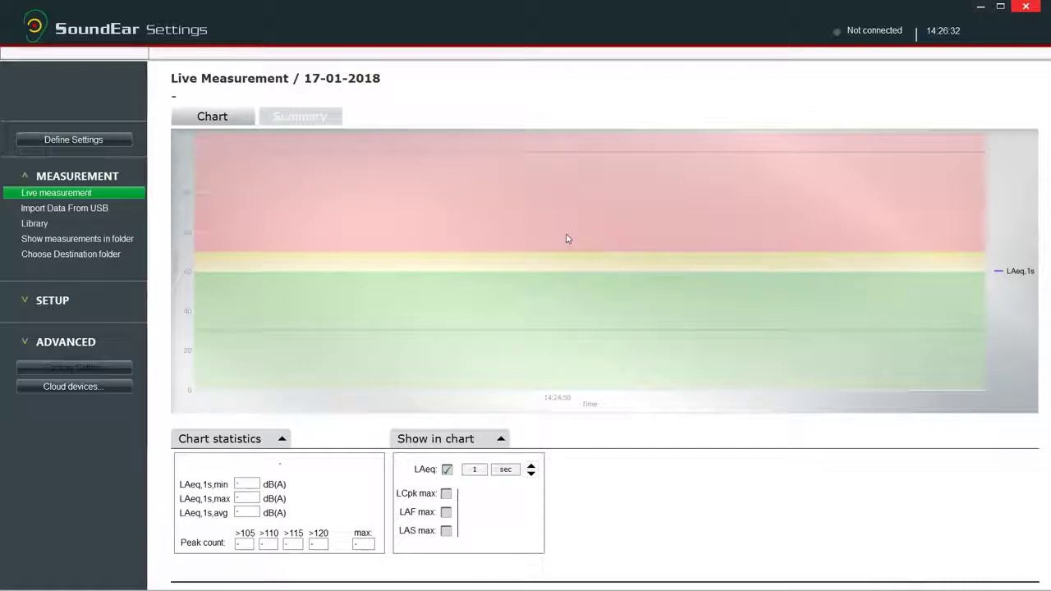
- Connect to the SoundEar cloud devices via Cloud devices… and confirm with OK
{"action": "left_click", "coordinate": [114, 385]}
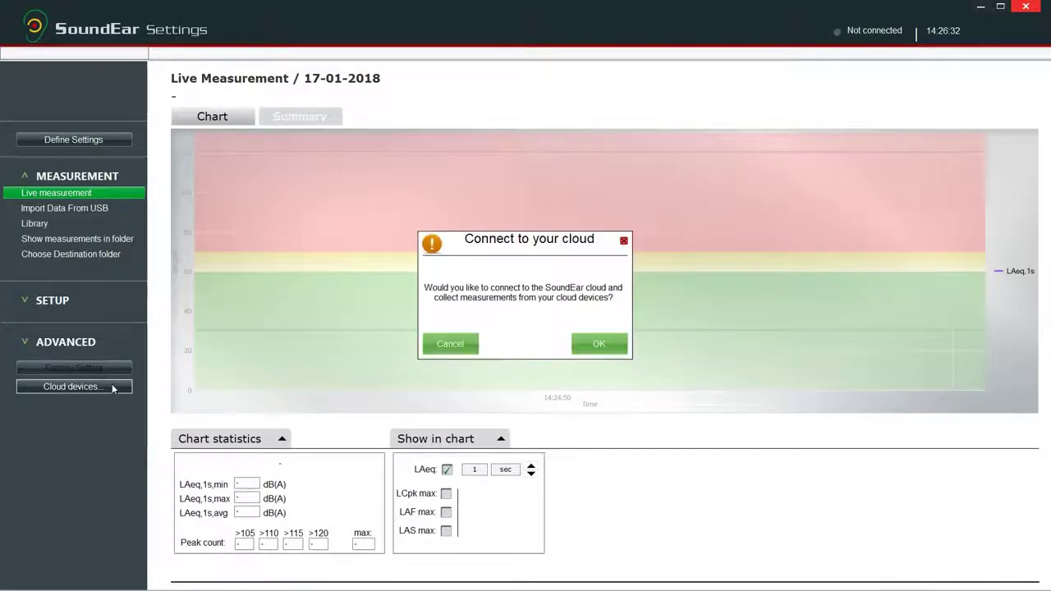
{"action": "left_click", "coordinate": [600, 344]}
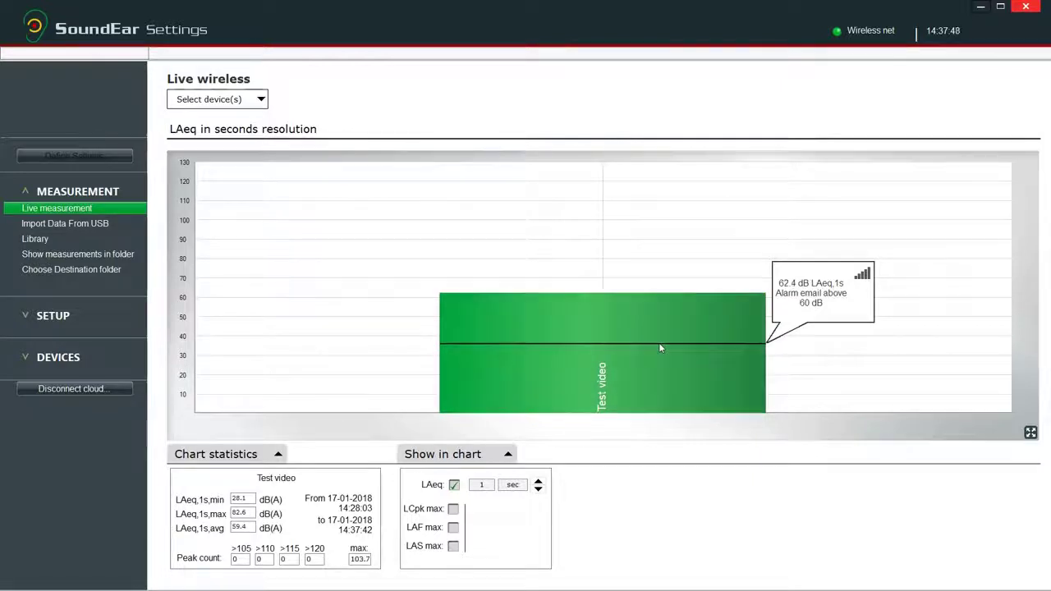
- Select the Test video bar in the Live wireless chart to show its Live Measurement chart
{"action": "left_click", "coordinate": [659, 348]}
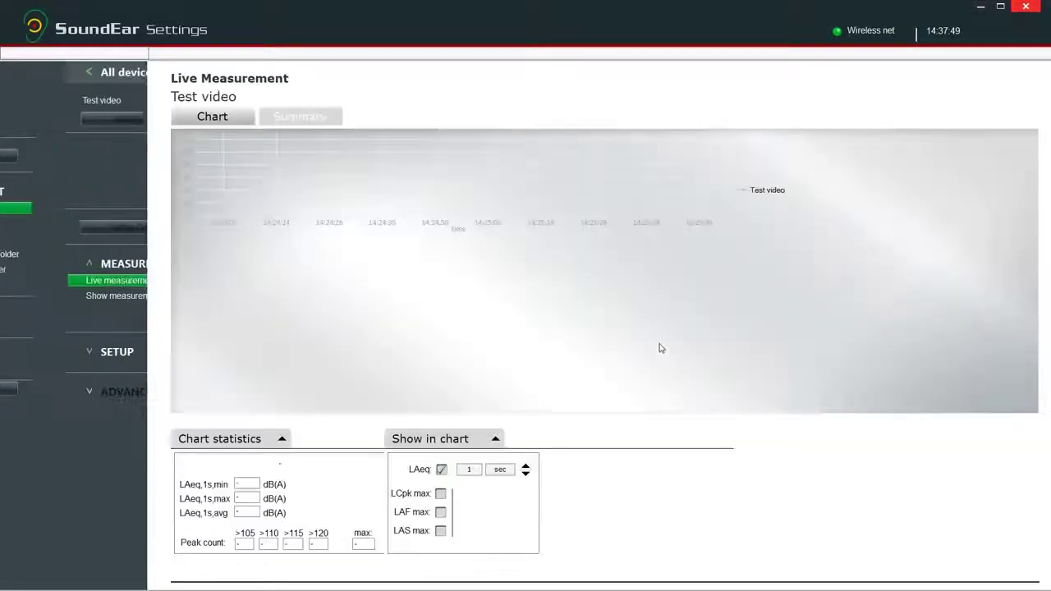